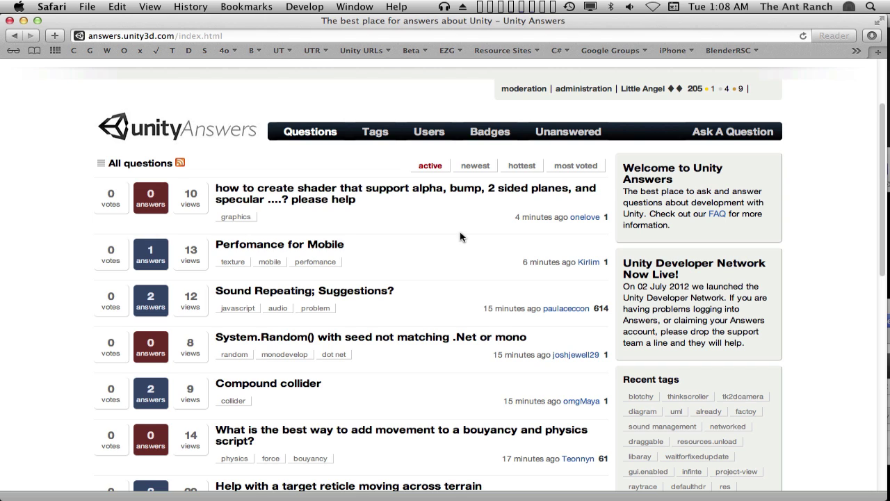
Start a new question titled 'Jittery Movement with Spaceship Controller' and paste its description paragraph.
left_click(734, 132)
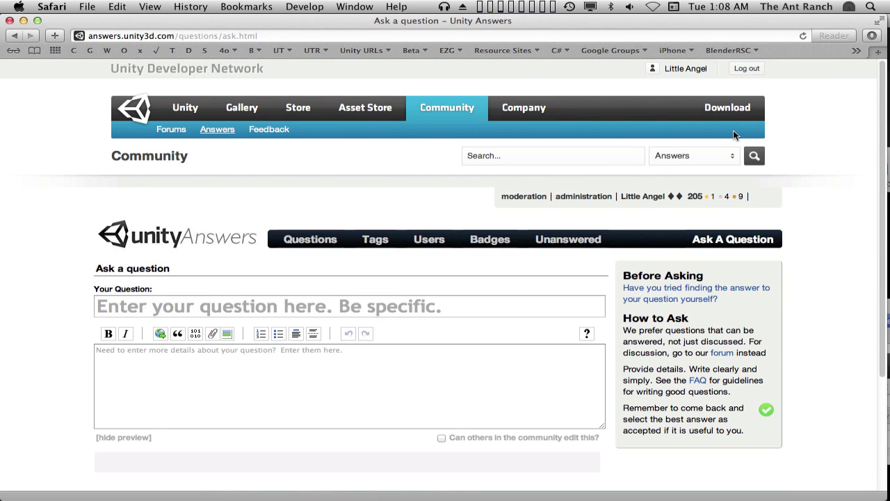
left_click(245, 305)
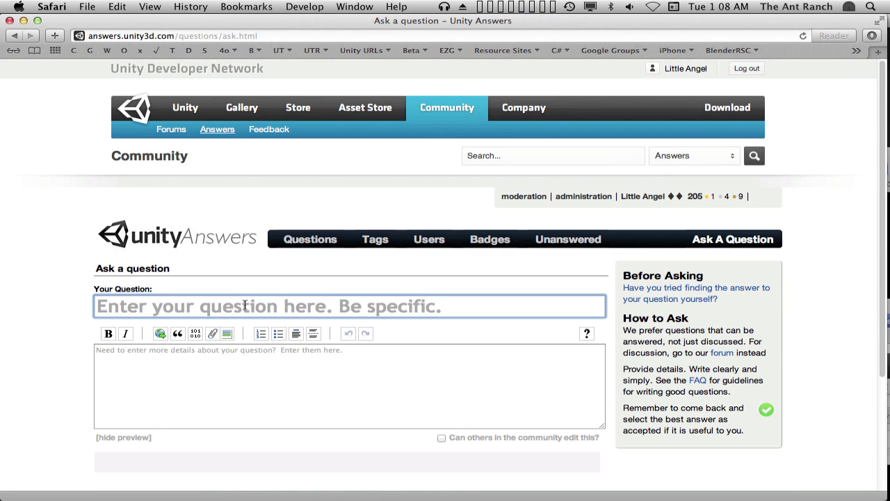
type("Jittery Movement with Spaceship Controller")
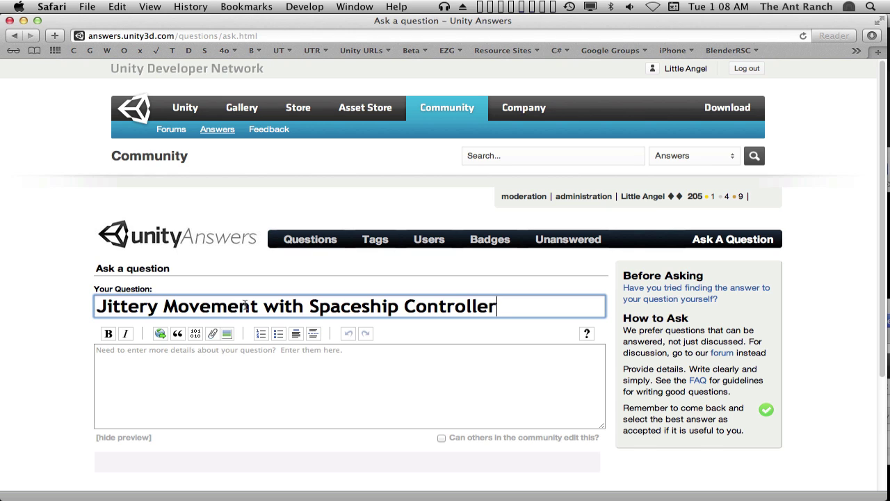
left_click(186, 396)
type("I have a script in my spaceflight game that controls my player's ship. It works, but the movement is not smooth and I would like to have the ship fly on a smooth path.")
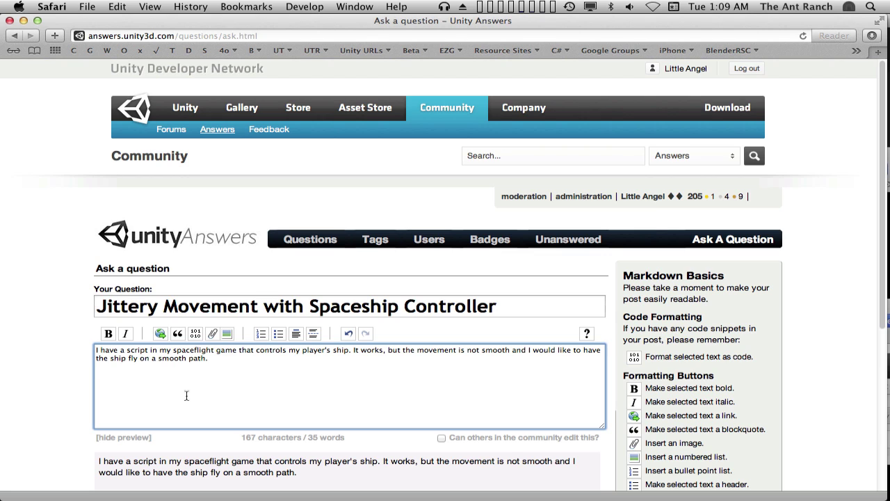
Copy the whole PlayerController script from Sublime Text.
scroll(187, 396, "down", 5)
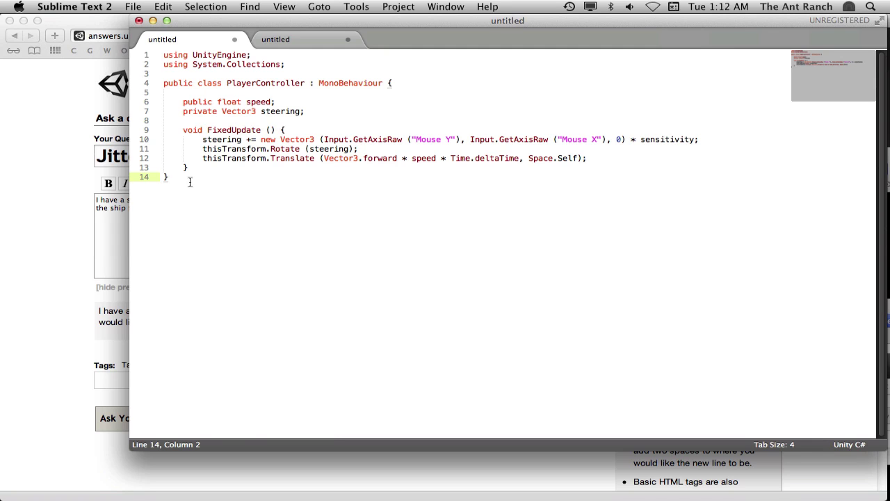
left_click_drag(169, 177, 160, 55)
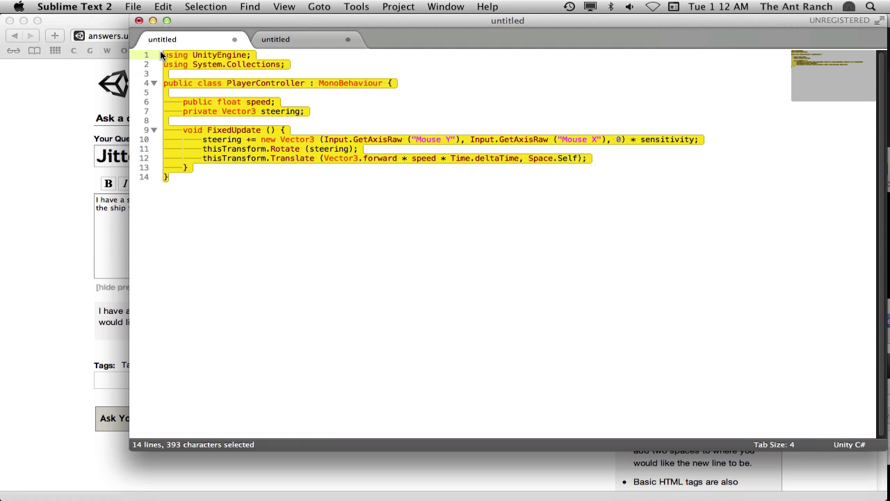
key("super+c")
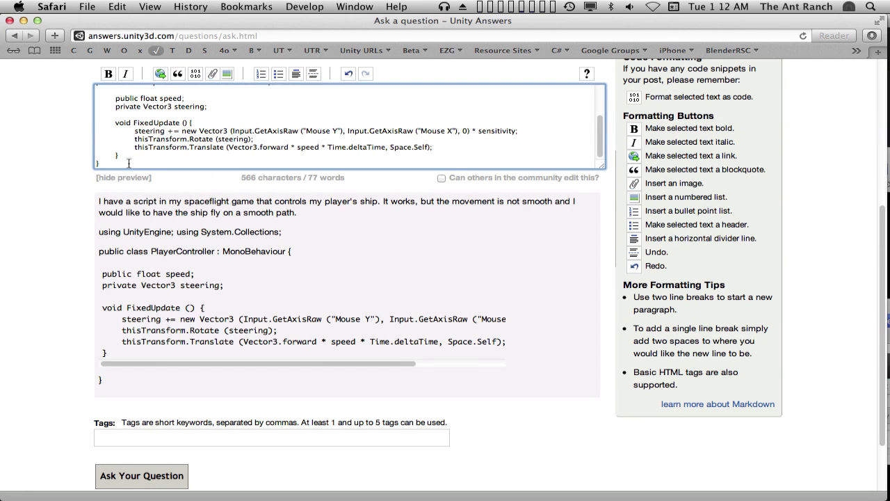
Select just the pasted PlayerController code in the details and format it as a code block.
key("super+a")
left_click_drag(96, 89, 97, 110)
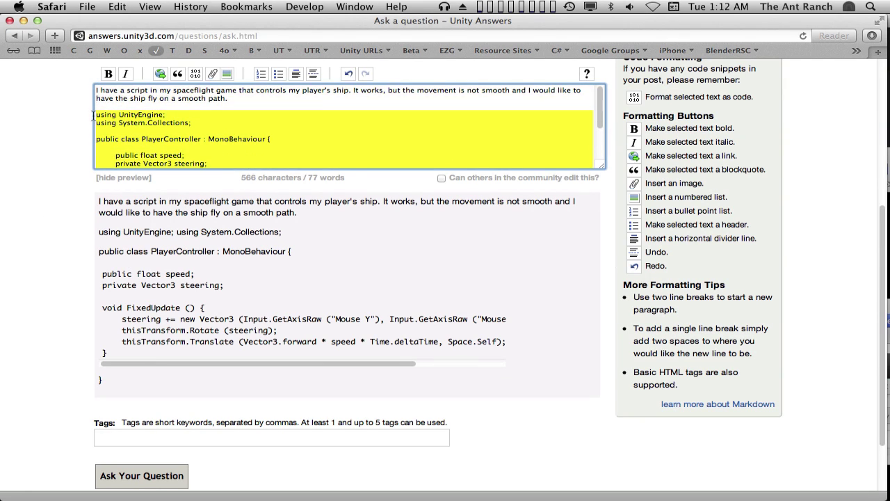
left_click(196, 75)
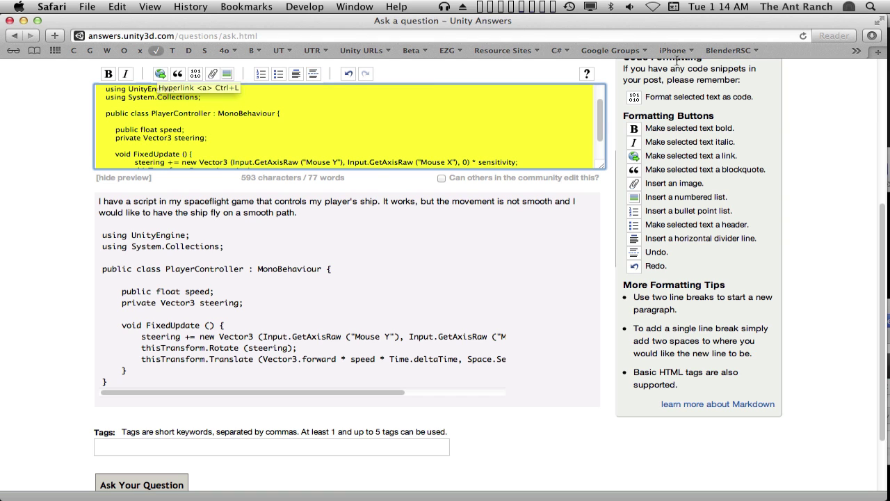
scroll(703, 122, "up", 3)
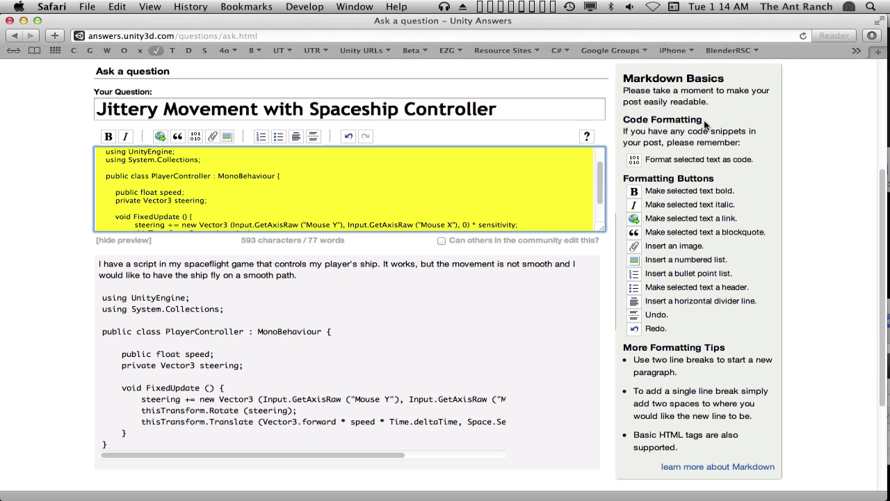
Insert the first YouTube video's address as a link labelled 'Link to Video'.
key("super+grave")
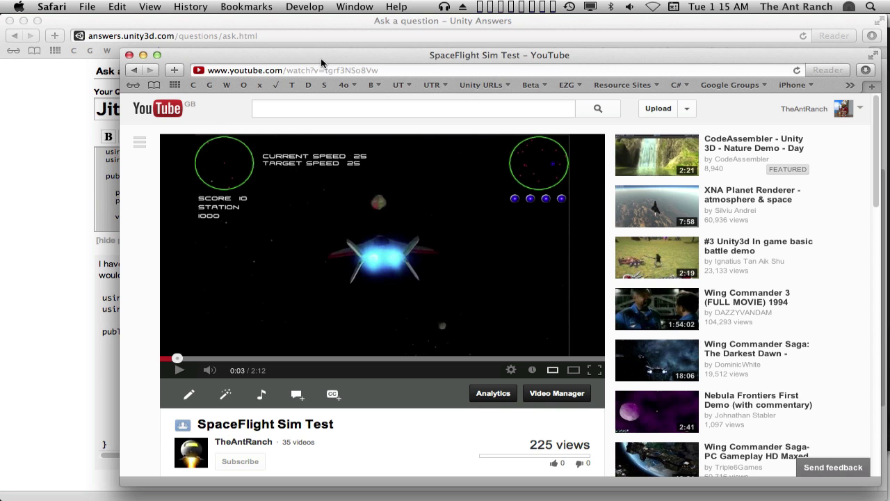
left_click(387, 70)
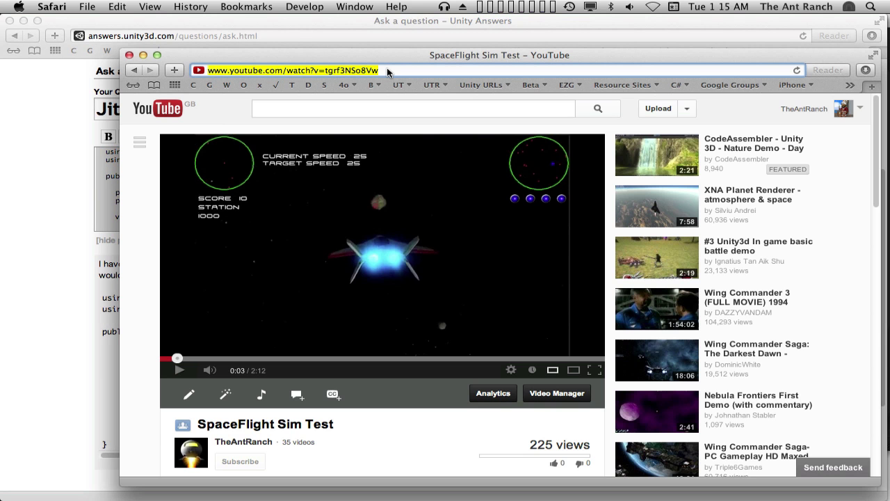
key("super+grave")
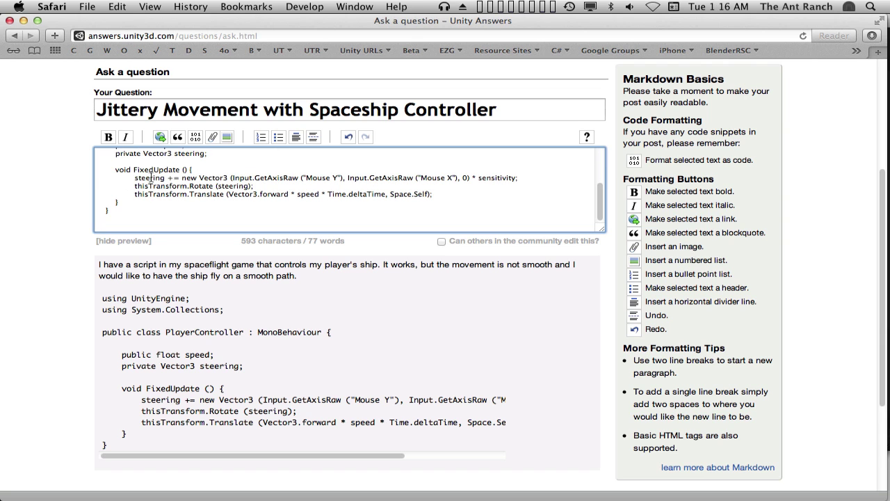
left_click(157, 137)
key("super+v")
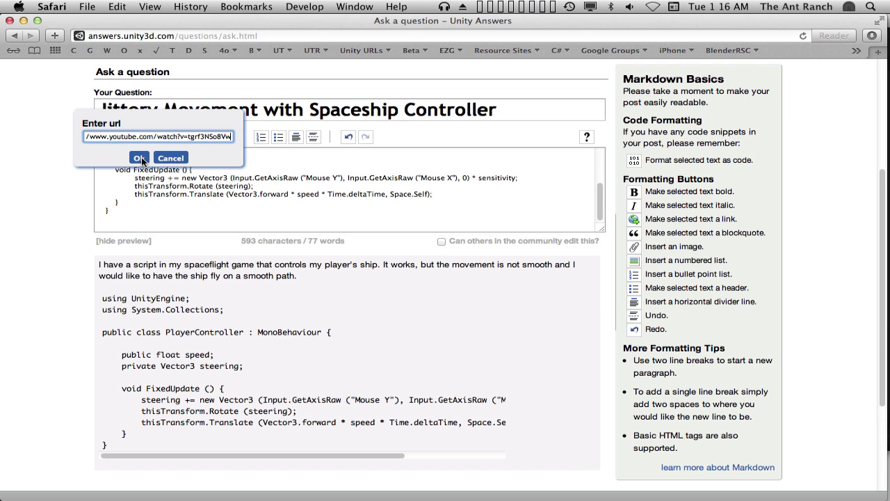
left_click(139, 155)
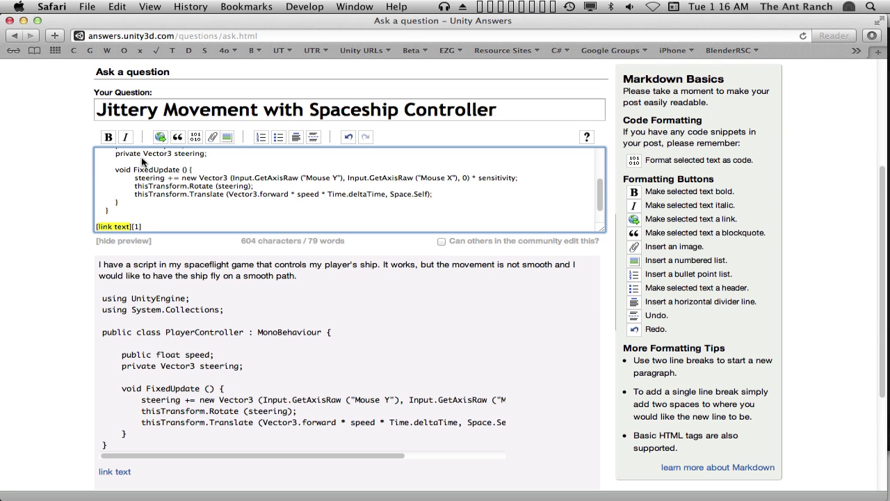
scroll(151, 171, "down", 3)
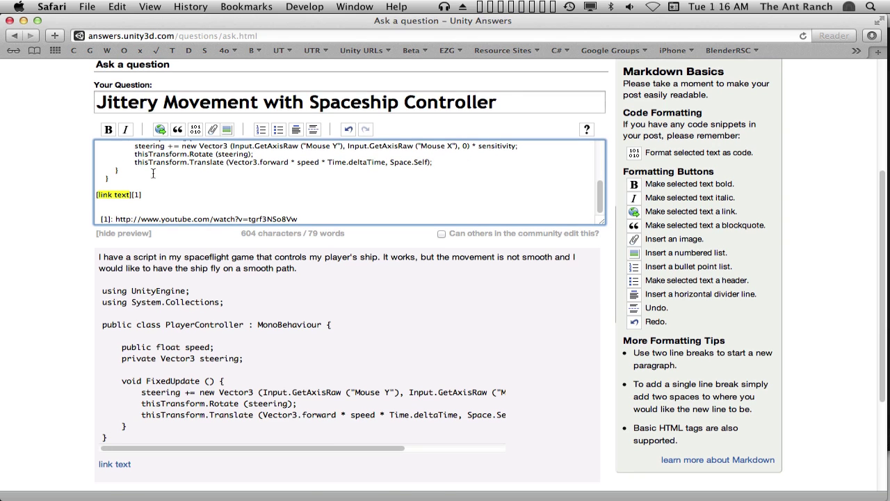
type("Link to Video")
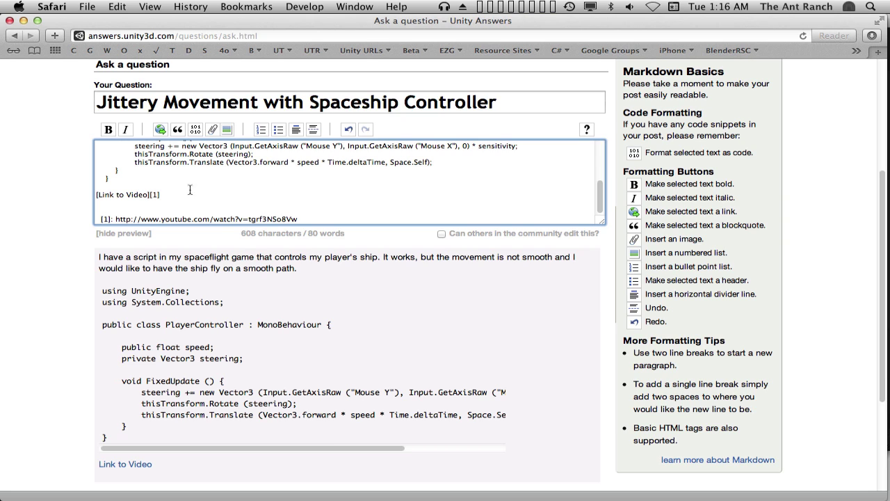
Add a line 'Another Video' linked to the second YouTube video's address.
left_click_drag(185, 194, 99, 196)
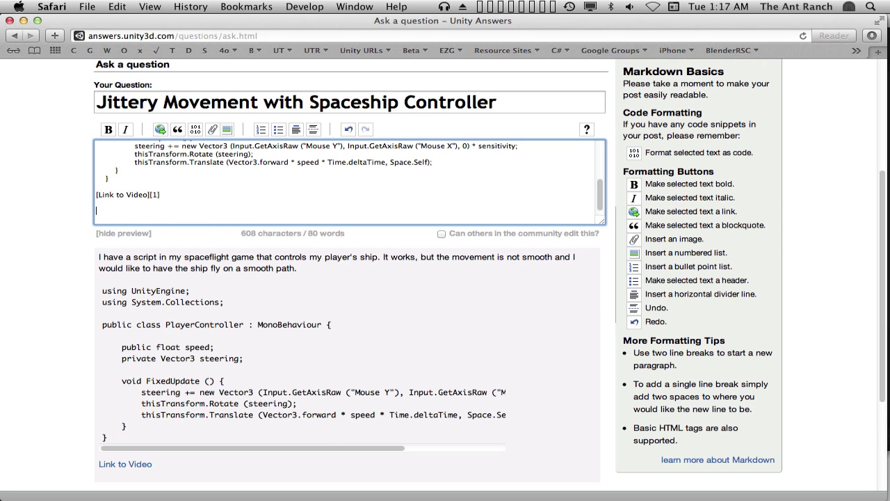
type("Anoth")
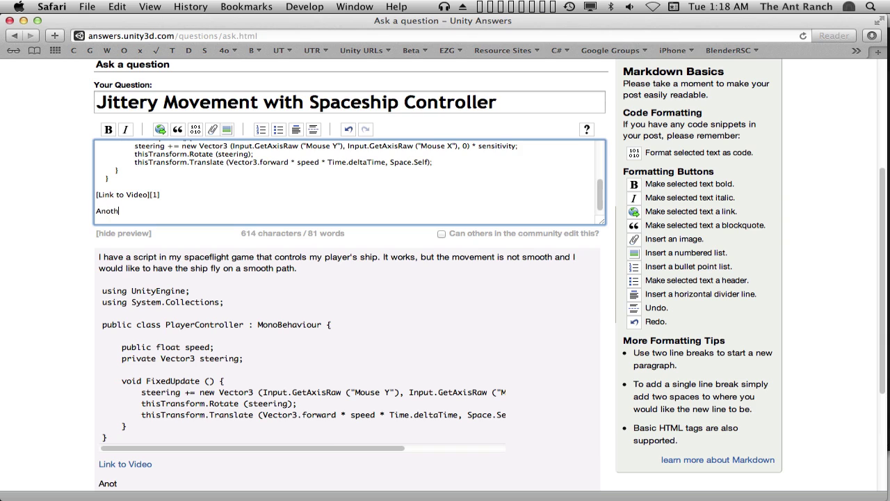
type("er Video")
key("super+Left")
key("shift+super+Right")
left_click(161, 130)
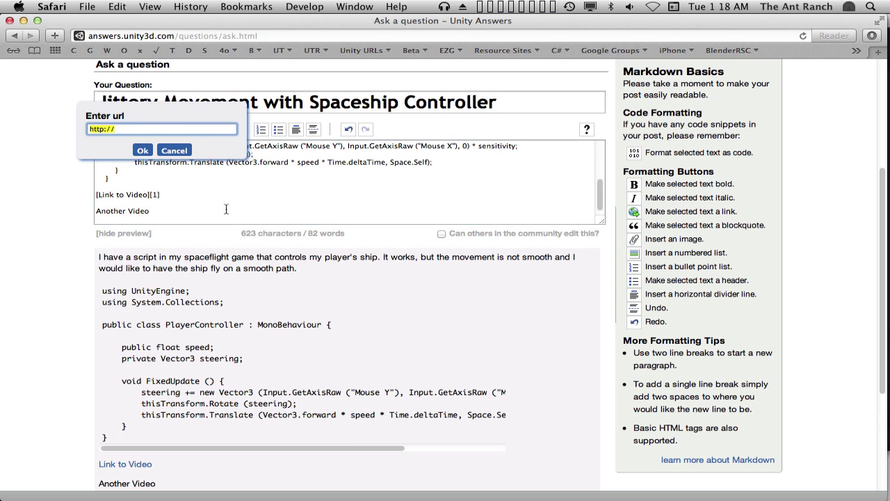
key("super+grave")
left_click(392, 73)
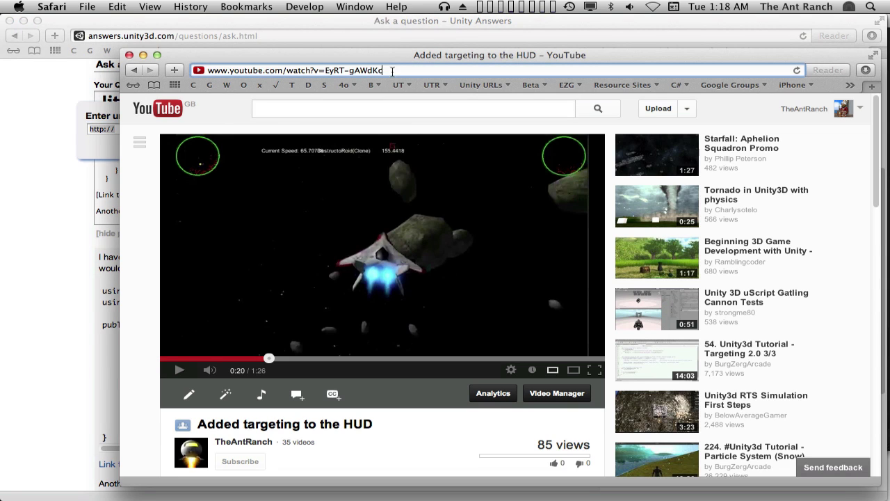
key("super+c")
key("super+grave")
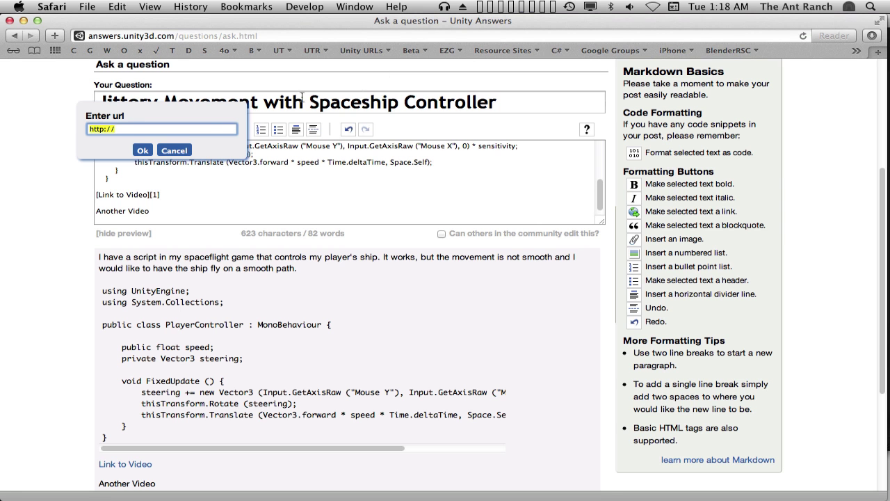
key("super+v")
left_click(142, 151)
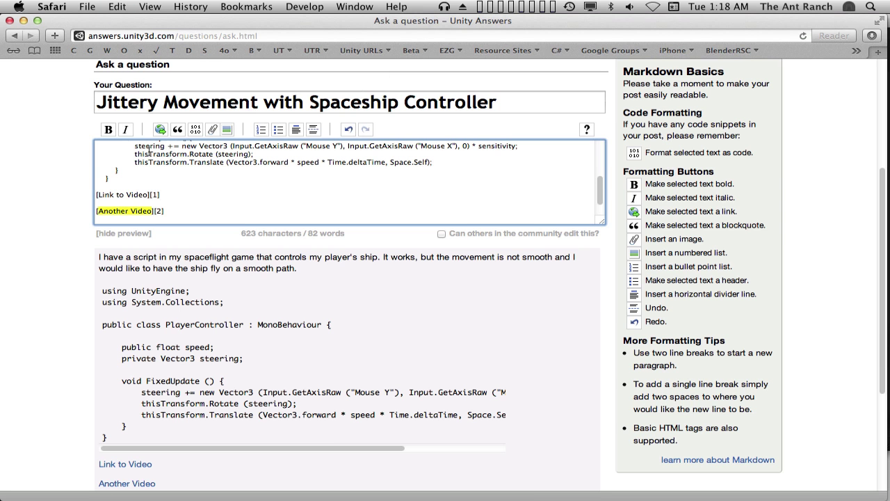
key("Down")
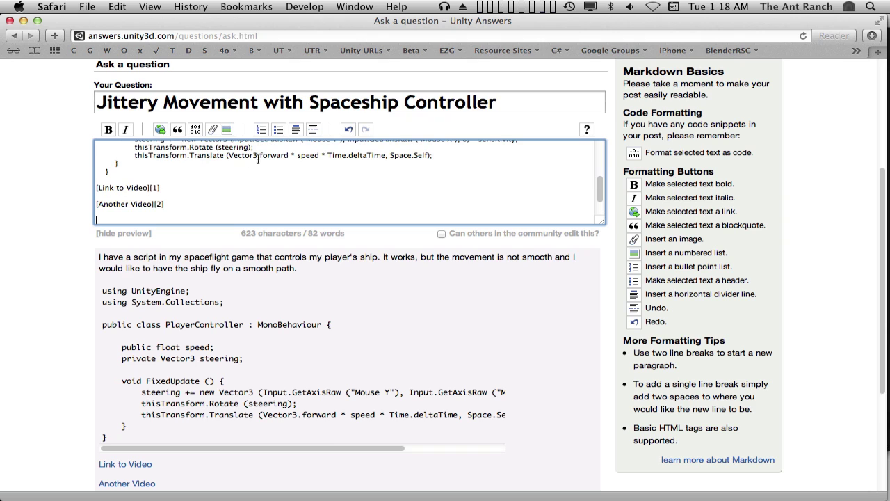
Upload MeshImage from the Desktop and embed it in the question as meshimage.png.
left_click(230, 129)
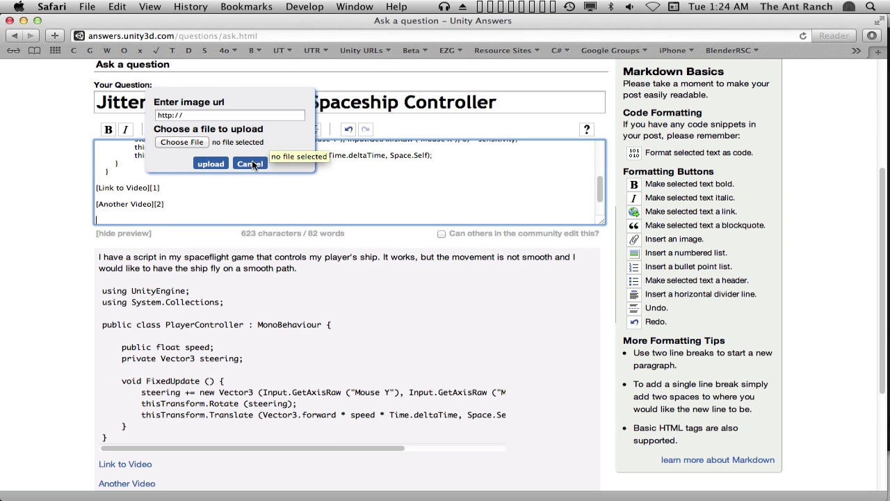
left_click(185, 142)
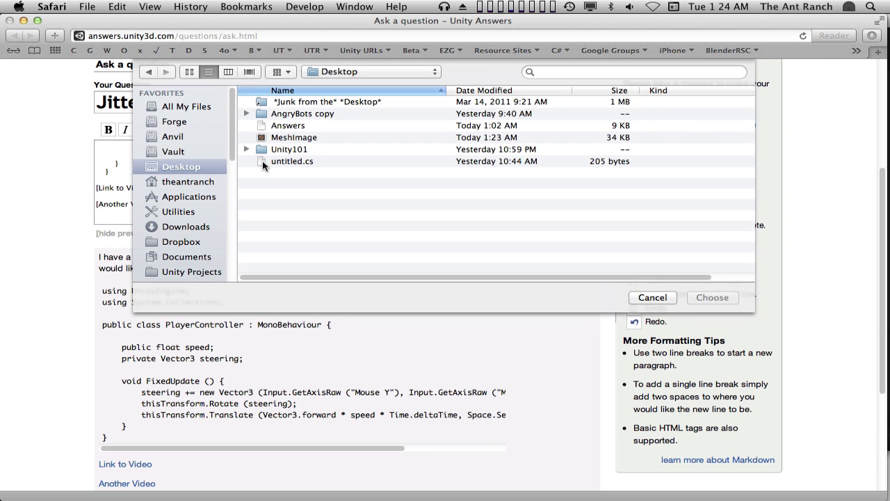
left_click(303, 138)
left_click(713, 297)
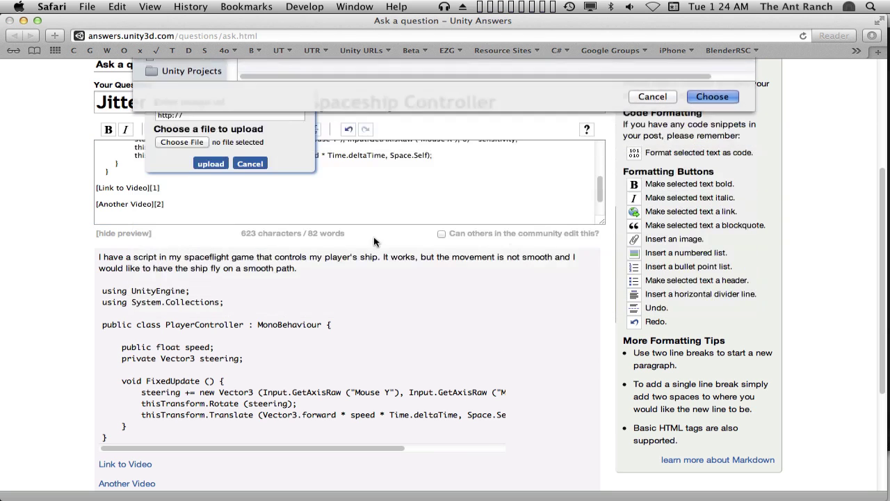
left_click(211, 161)
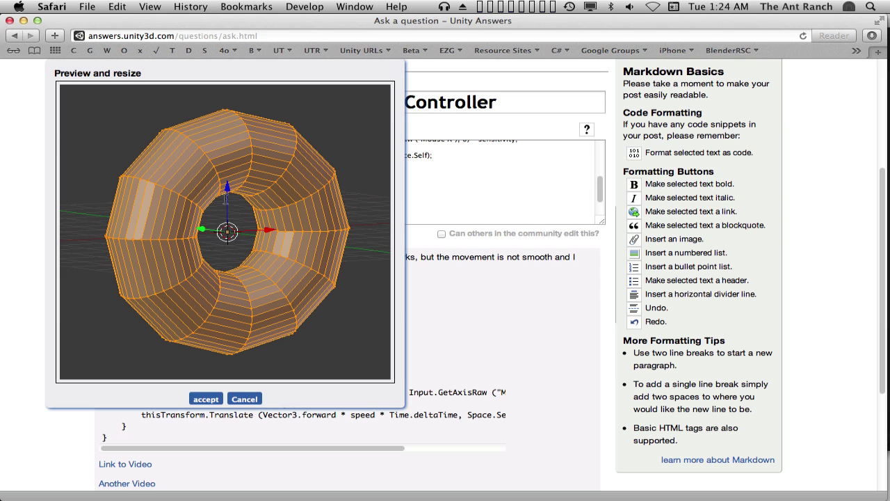
left_click(216, 400)
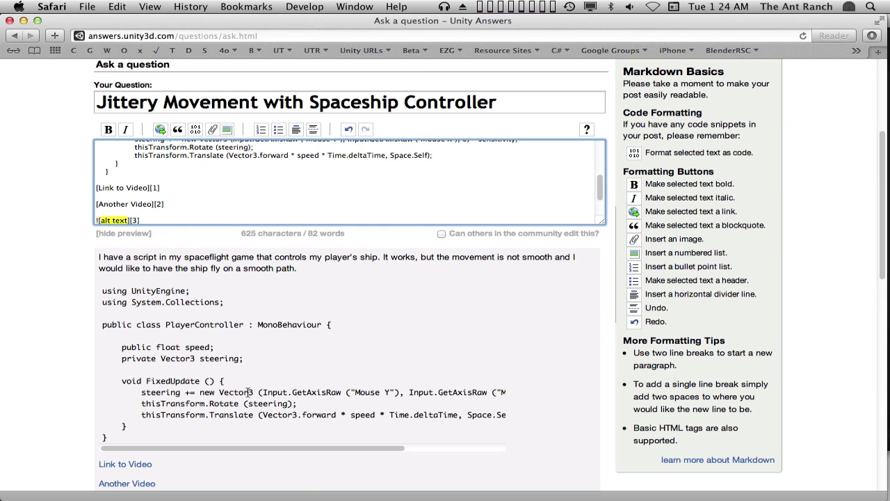
scroll(249, 394, "down", 5)
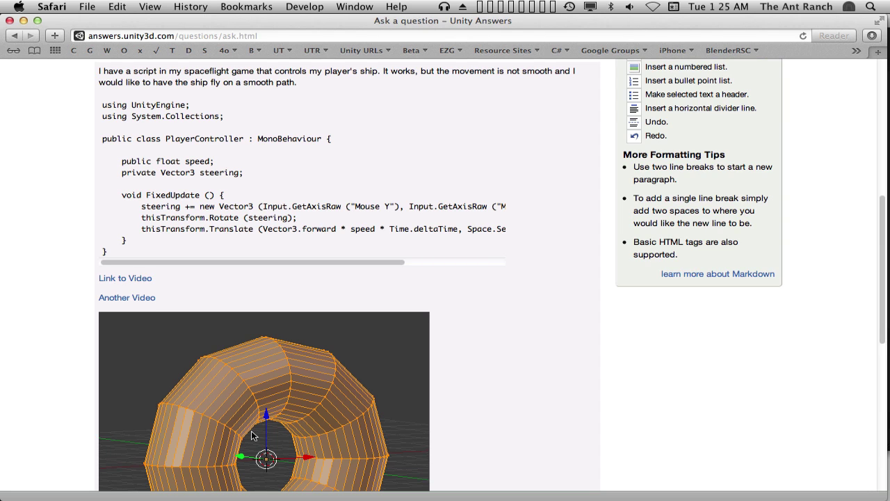
scroll(252, 436, "down", 10)
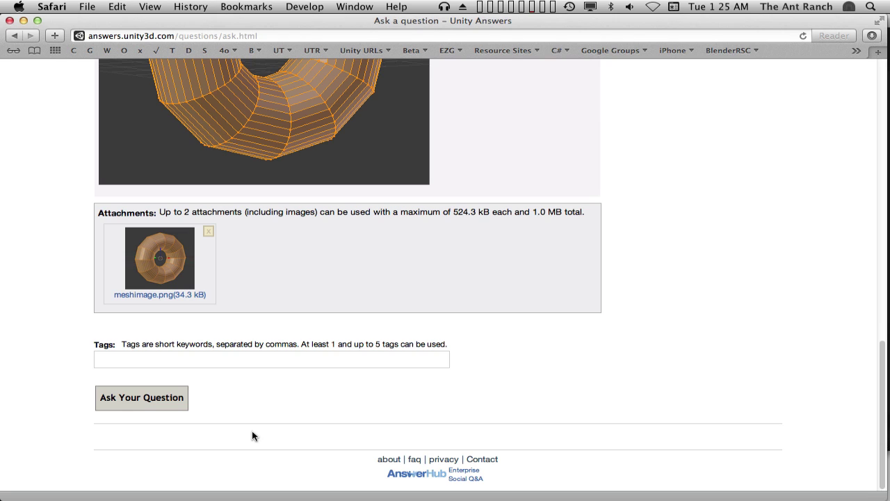
Add the tags scripting, movement and flying to the question.
left_click(245, 356)
type("scripting")
key("Return")
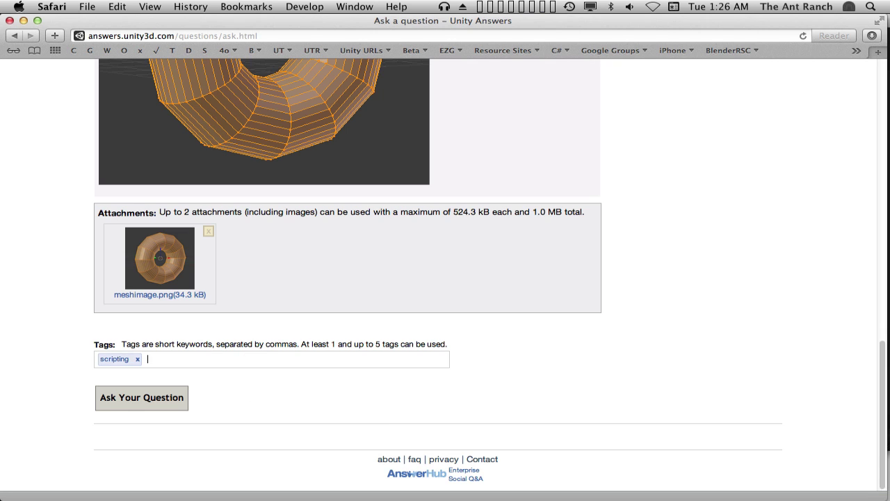
type("movem")
key("Return")
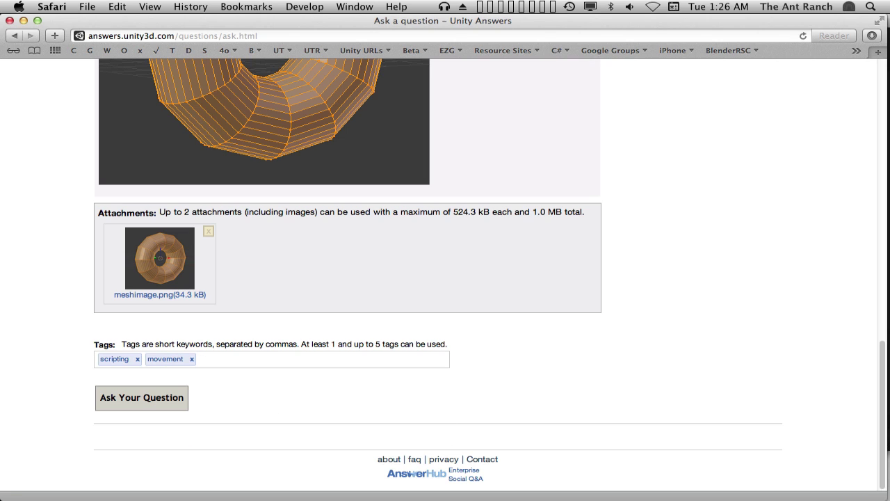
type("flying")
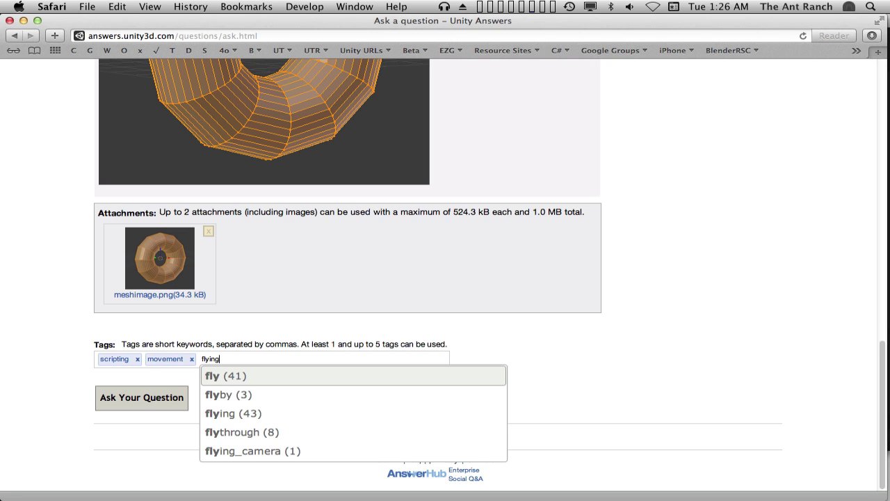
key("Return")
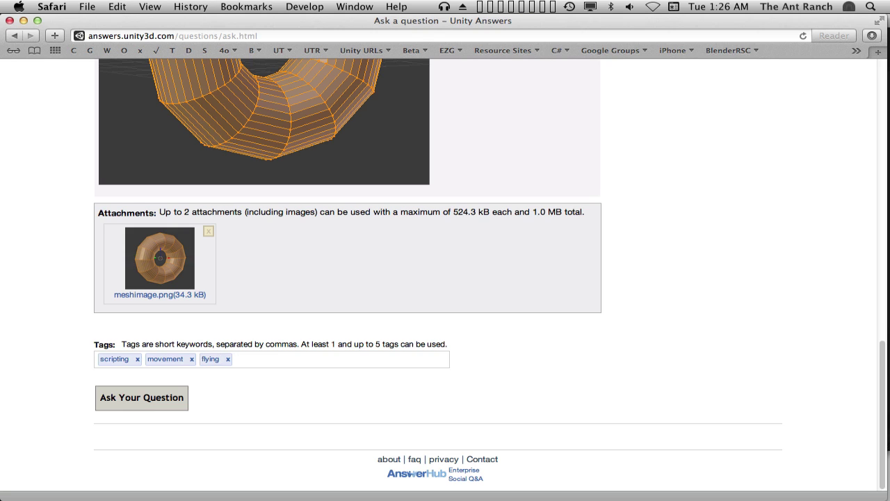
Re-enter the movement and flying tags and post the question.
left_click(227, 359)
key("BackSpace")
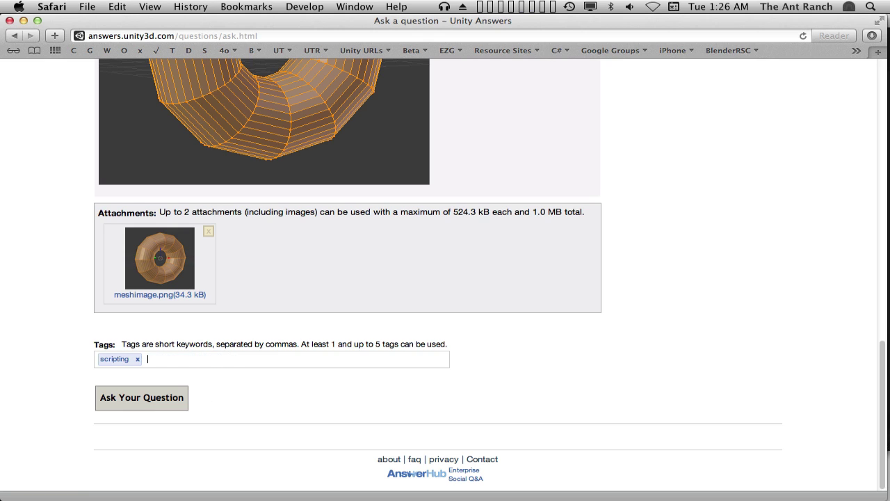
type("move")
key("Return")
type("flying")
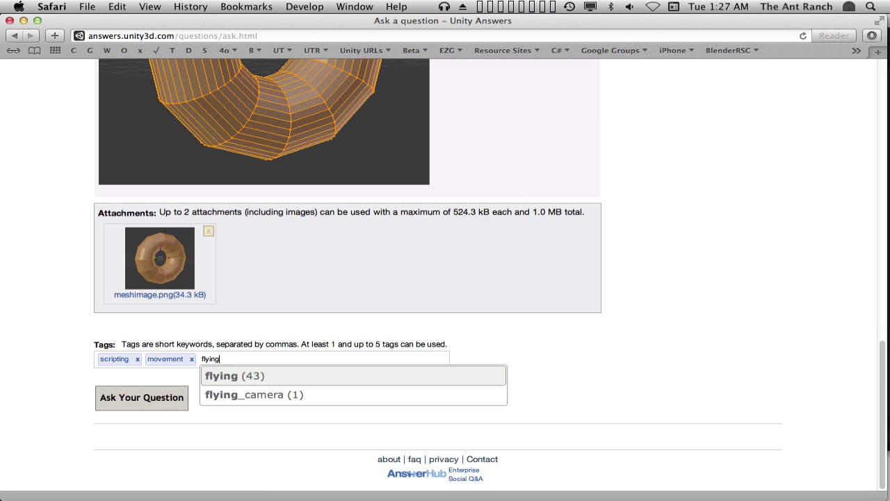
key("Return")
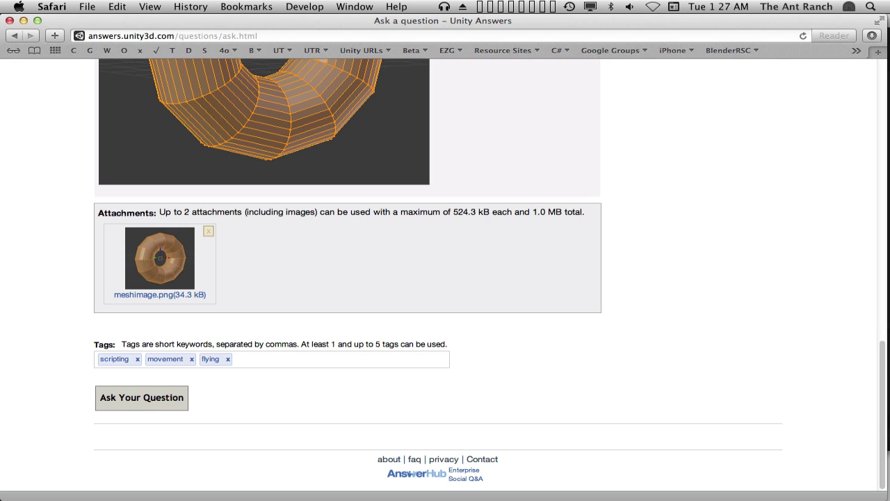
left_click(144, 403)
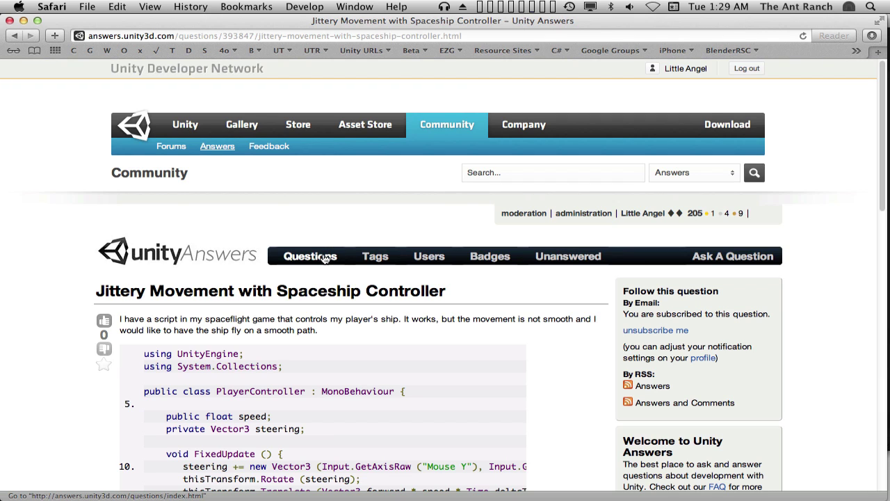
Show all questions and find Jittery Movement with Spaceship Controller near the top.
left_click(324, 258)
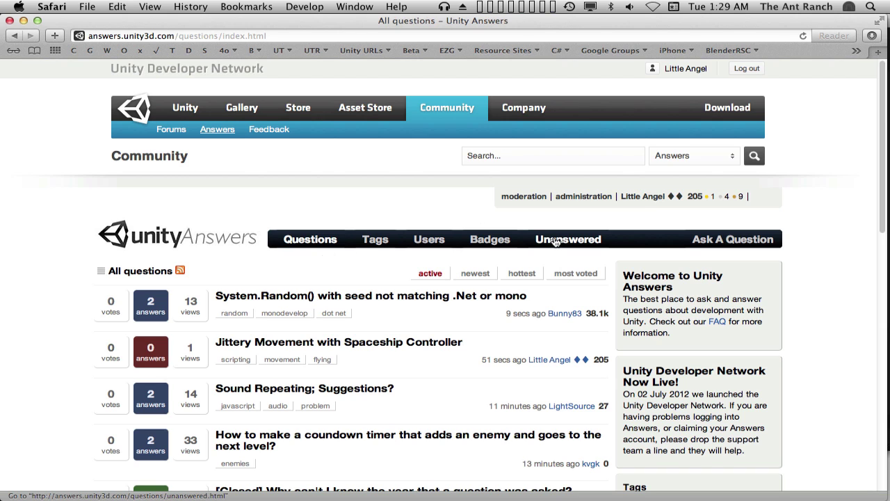
scroll(333, 306, "down", 5)
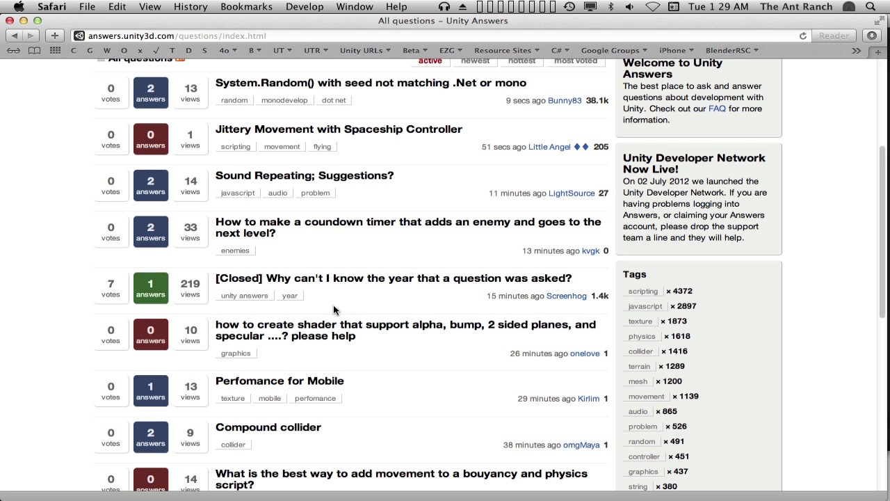
Open the Jittery Movement with Spaceship Controller question and scroll down to its empty answer area.
left_click(279, 132)
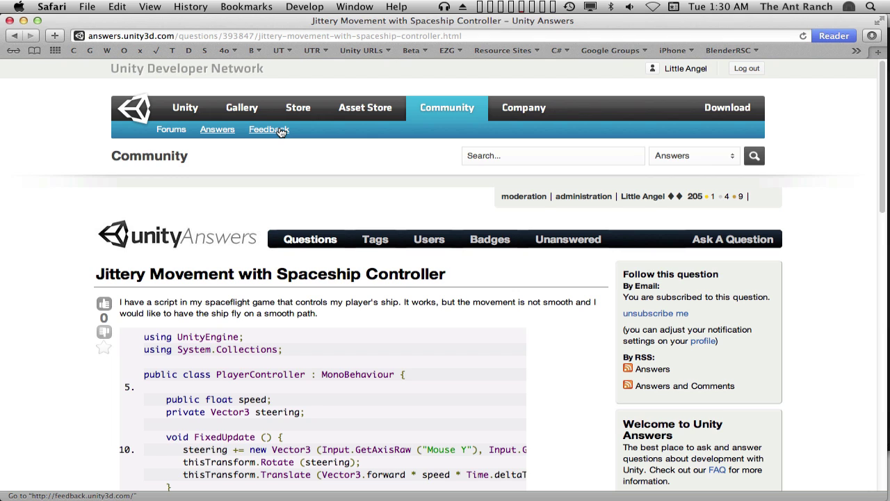
scroll(280, 132, "down", 10)
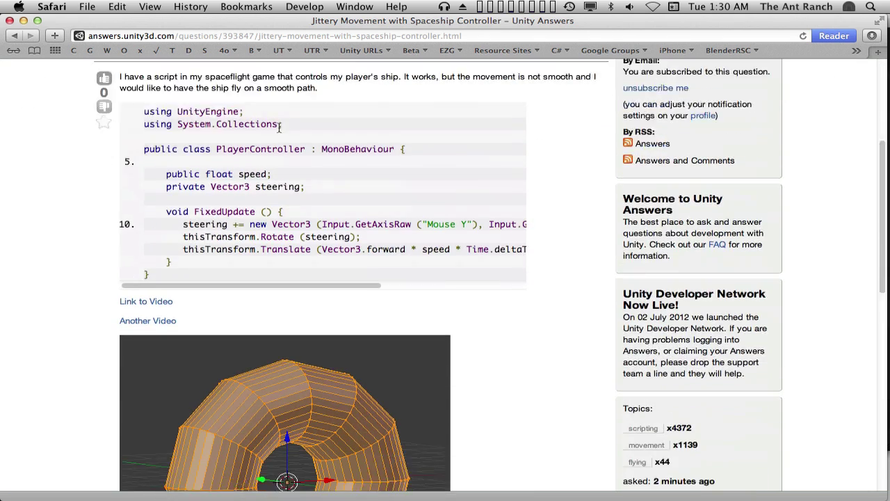
scroll(279, 131, "down", 8)
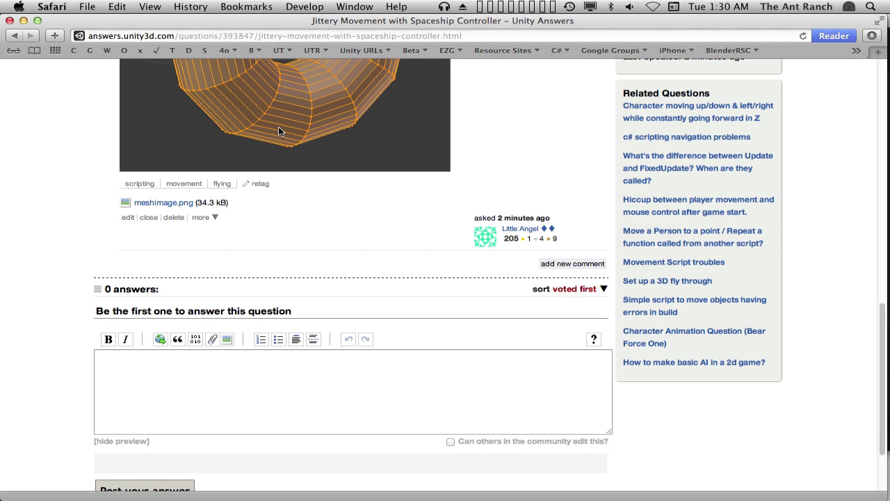
scroll(279, 131, "down", 1)
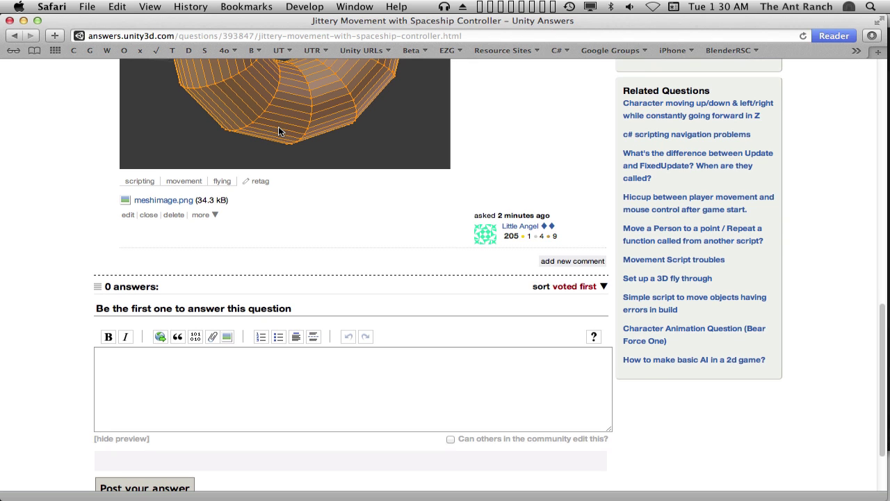
Post the comment 'Have you tried to smooth your input in any way?' under the question.
left_click(564, 262)
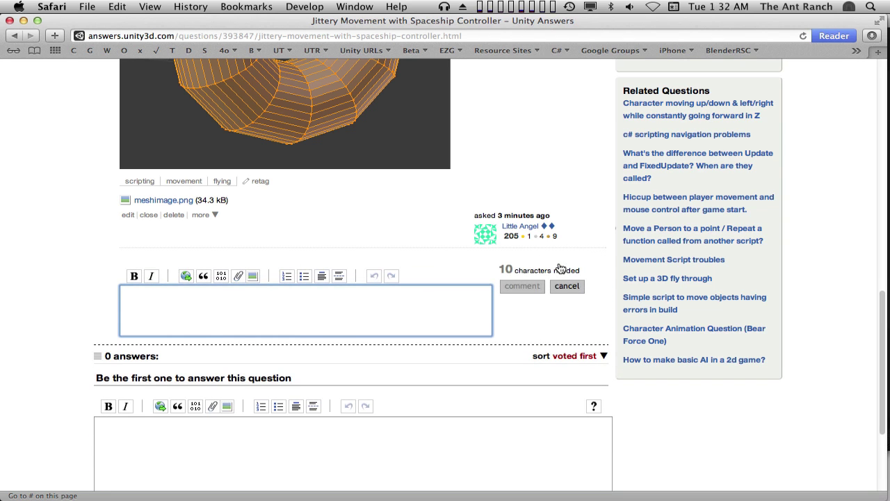
type("Have you tried to smooth your input in any way?")
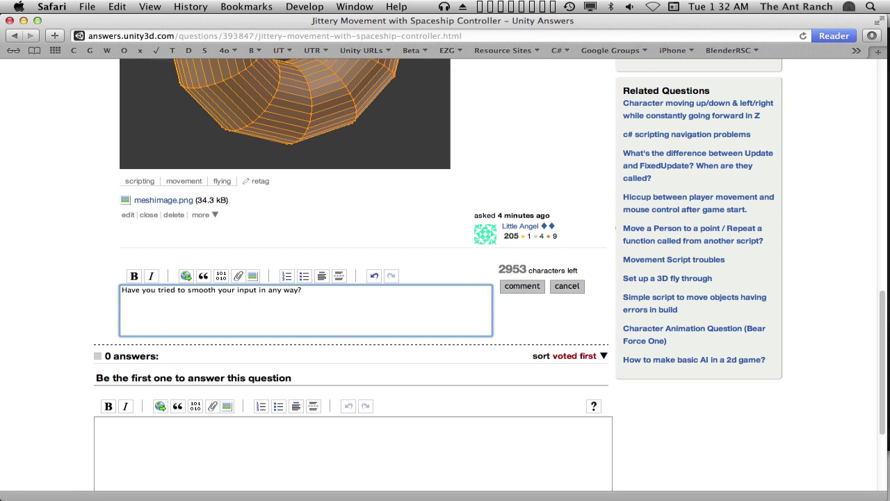
left_click(526, 290)
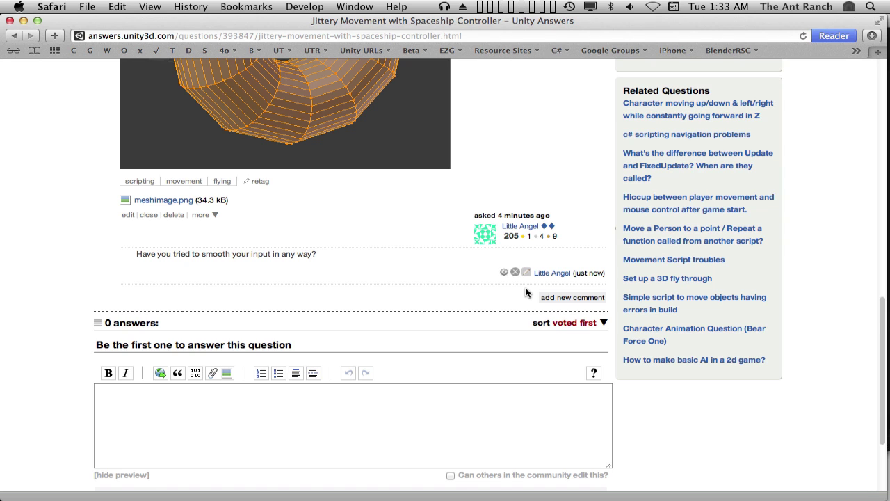
Begin an answer recommending Vector3.Lerp() to smooth between the last and new heading.
scroll(526, 293, "down", 3)
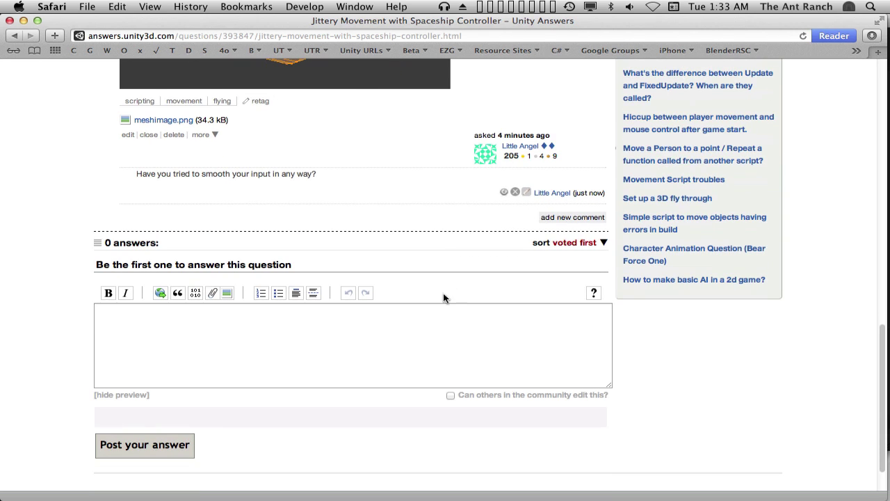
left_click(448, 324)
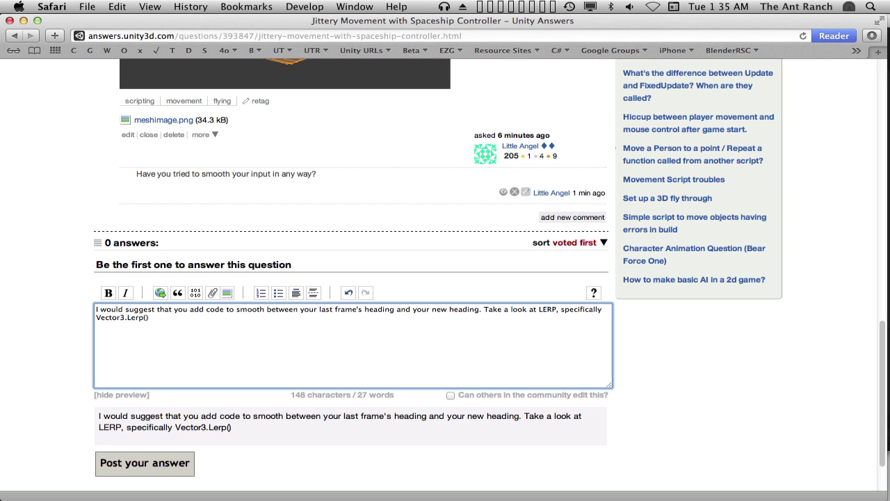
Add a 'Vector3.Lerp in the docs' link to the answer pointing at the reference page.
key("super+grave")
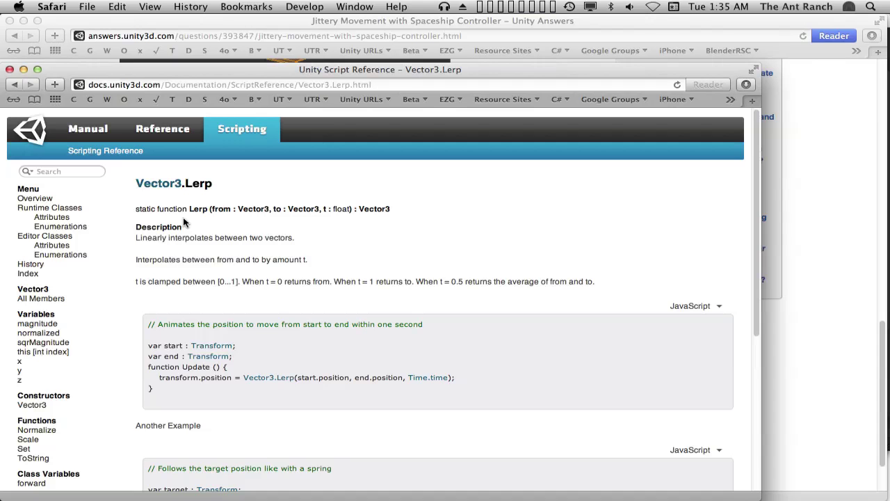
left_click(410, 84)
key("super+c")
key("super+grave")
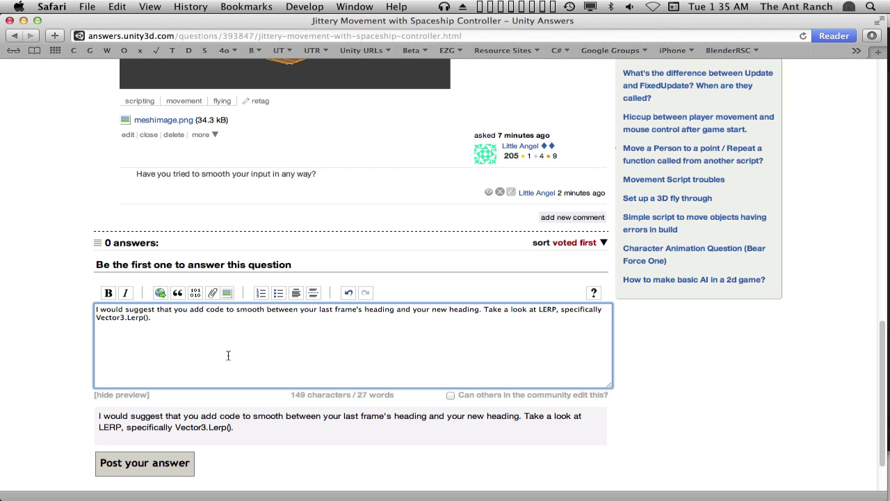
left_click(162, 293)
key("super+v")
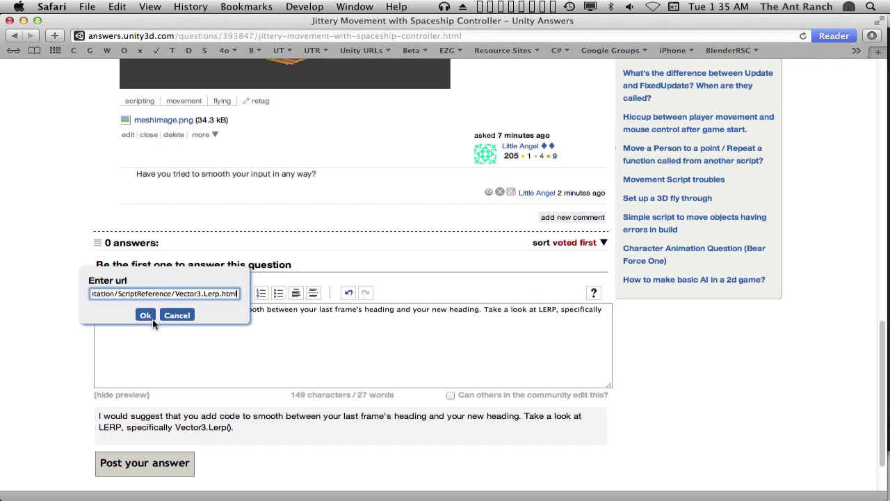
left_click(146, 315)
type("Vector3.Lerp in the docs][1]")
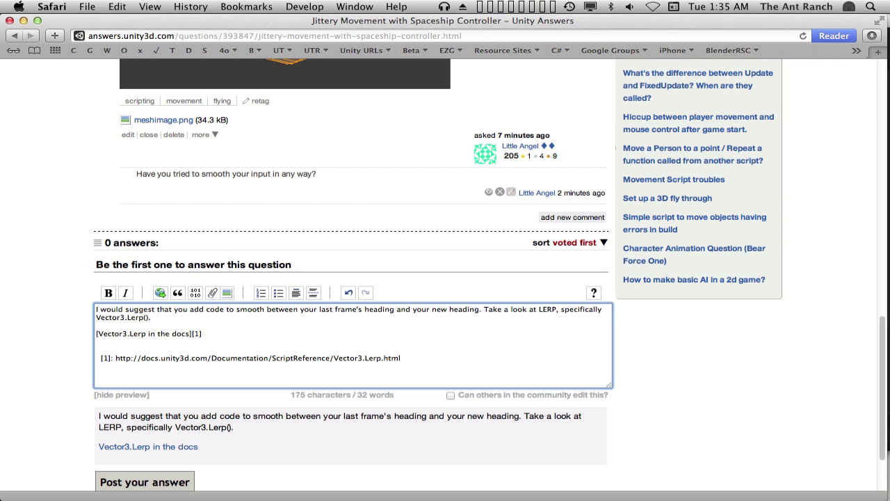
scroll(160, 334, "down", 2)
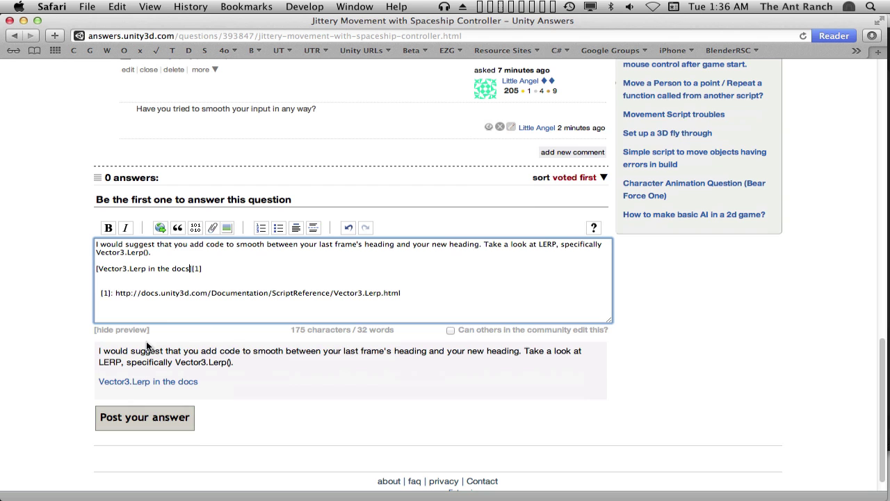
Paste the PlayerController script into the answer and format it as a code block.
key("Return")
key("Return")
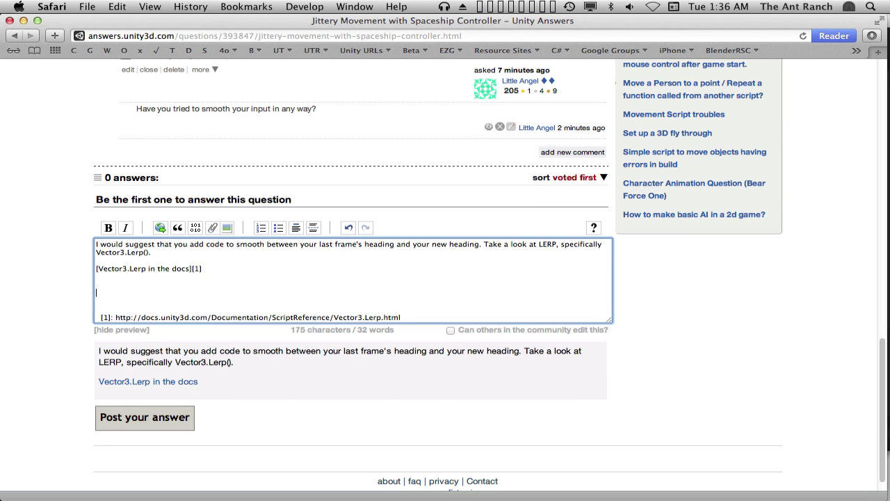
key("super+Tab")
left_click_drag(169, 215, 123, 54)
key("super+c")
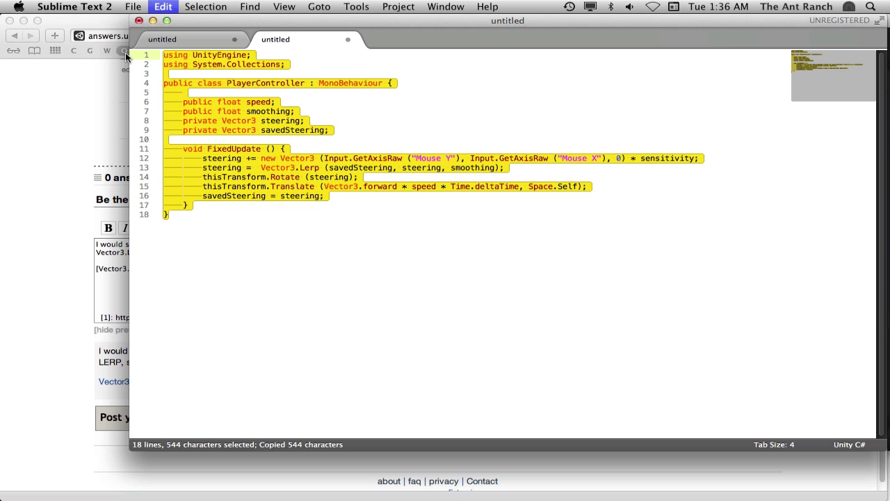
key("super+Tab")
key("super+v")
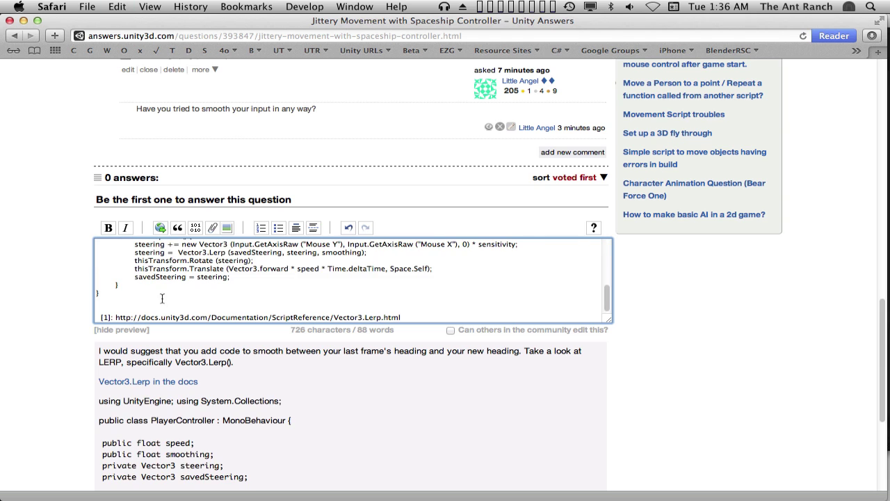
scroll(144, 264, "up", 3)
scroll(145, 279, "up", 3)
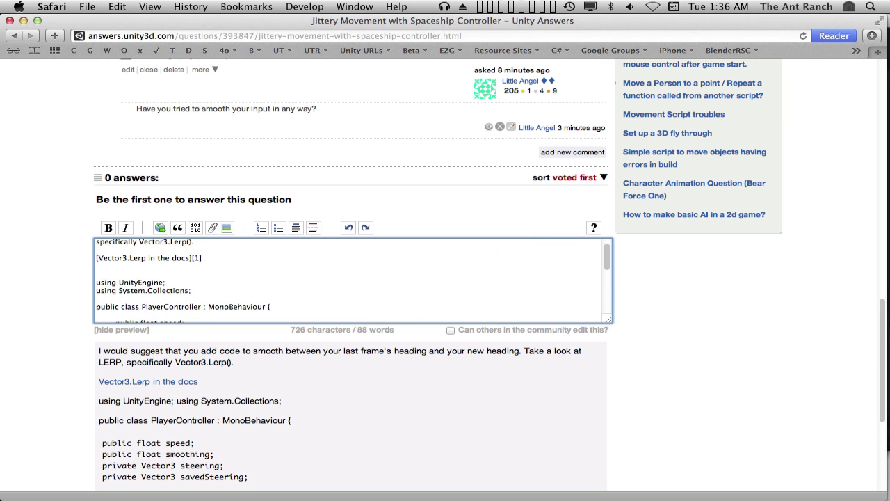
left_click(98, 281)
key("shift+super+Down")
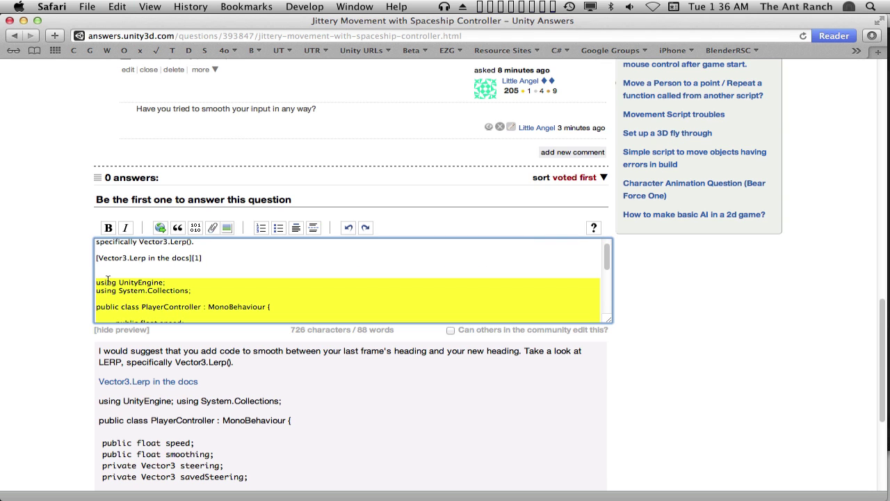
left_click(197, 228)
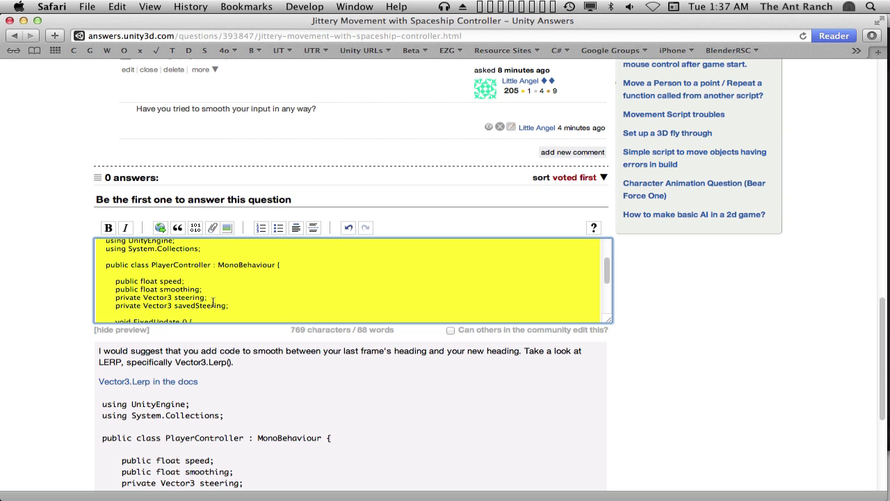
scroll(213, 304, "down", 10)
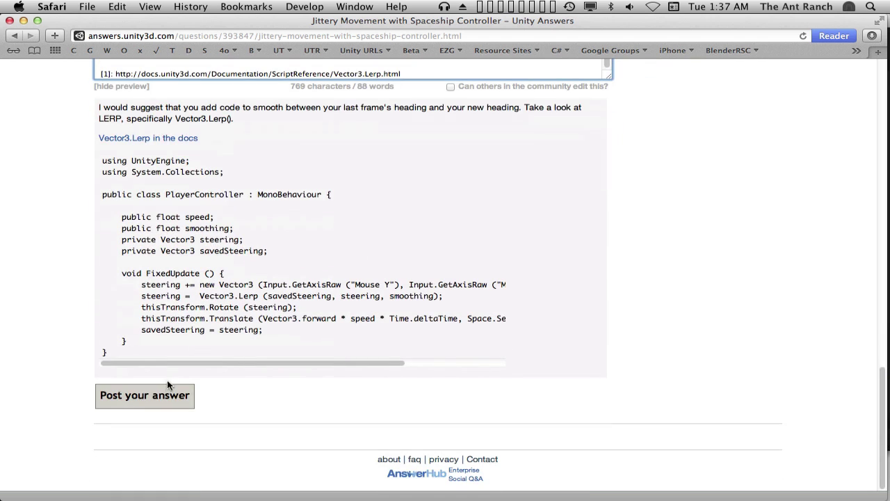
Post the Vector3.Lerp answer with its docs link and code block to the question.
left_click(166, 395)
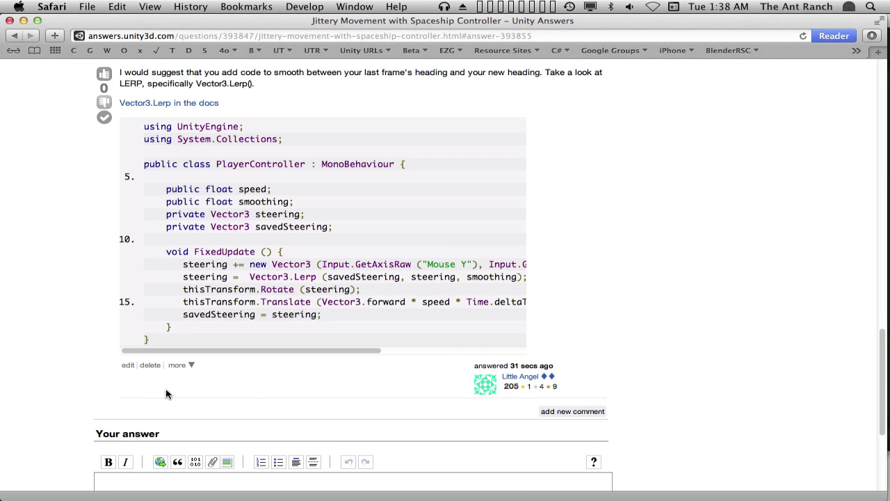
scroll(165, 395, "up", 1)
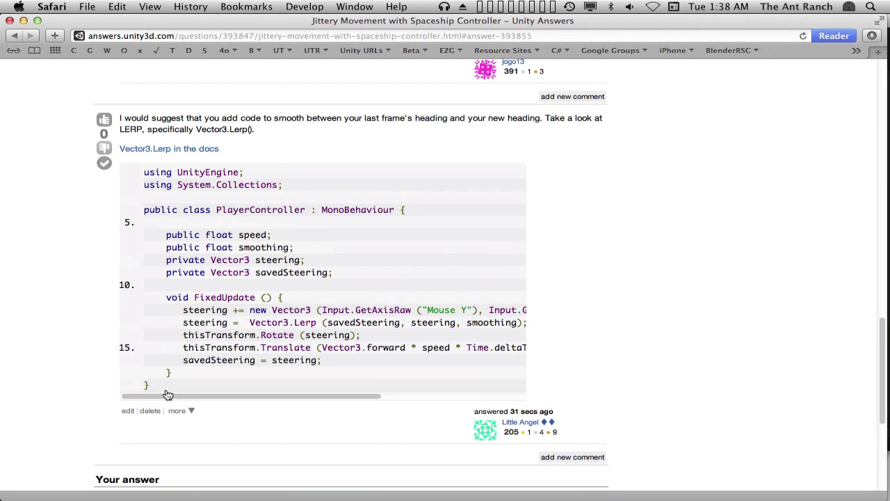
scroll(165, 395, "up", 1)
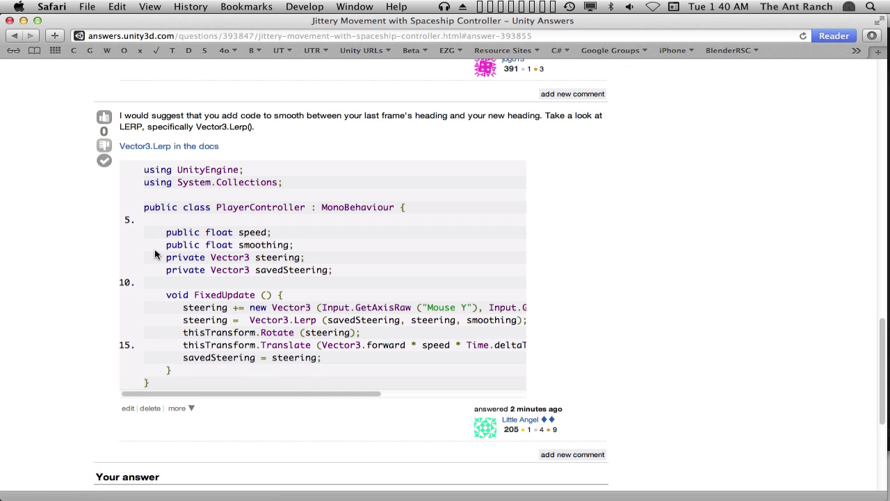
Mark the Vector3.Lerp answer as accepted with the green check on 'Jittery Movement with Spaceship Controller'.
scroll(154, 249, "down", 6)
scroll(155, 254, "down", 1)
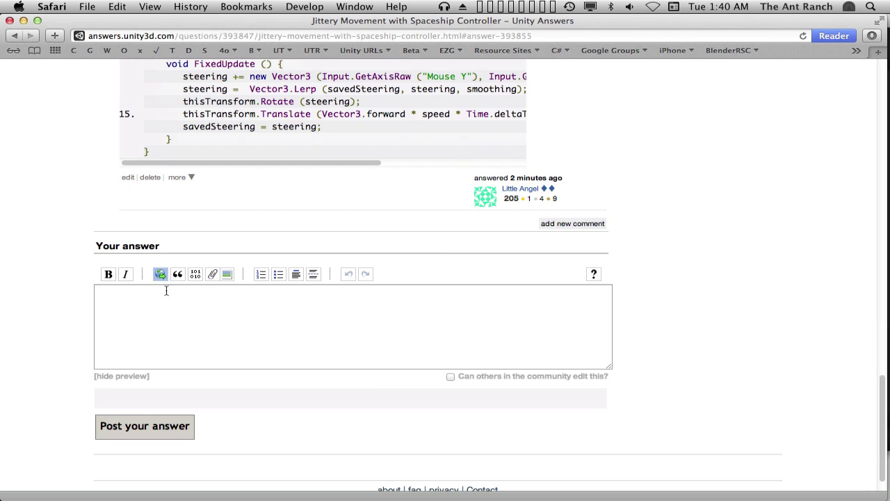
left_click(165, 290)
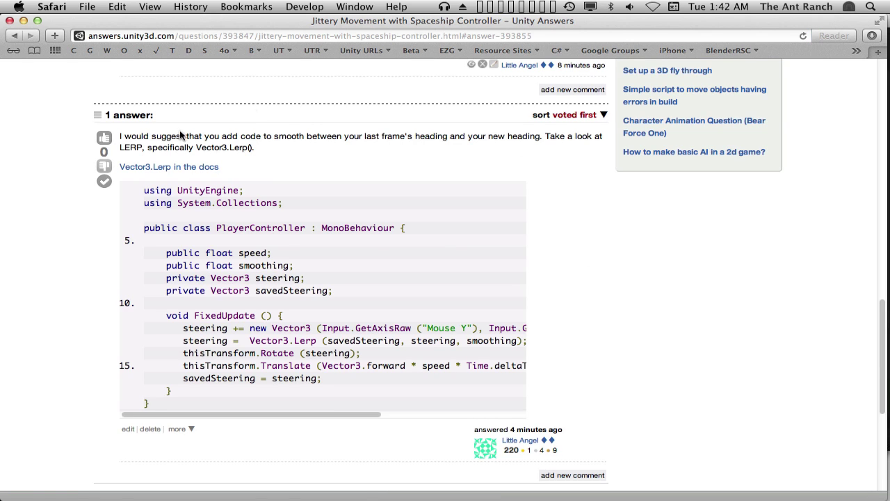
left_click(104, 184)
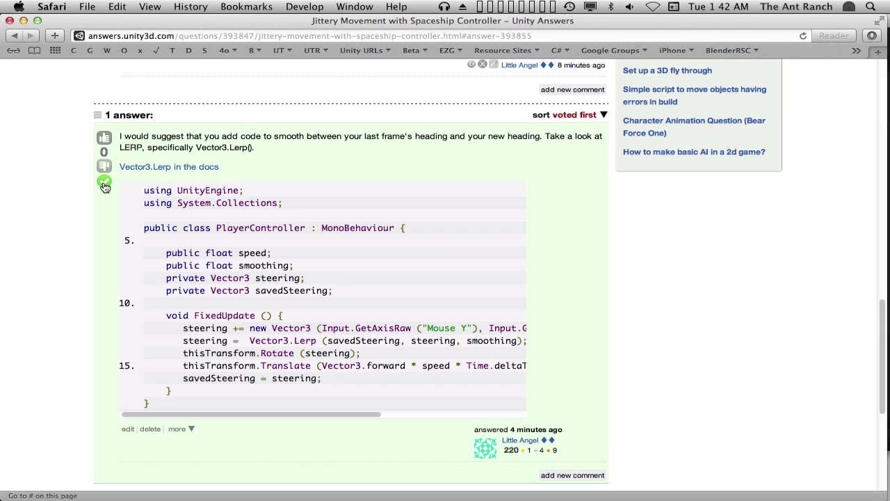